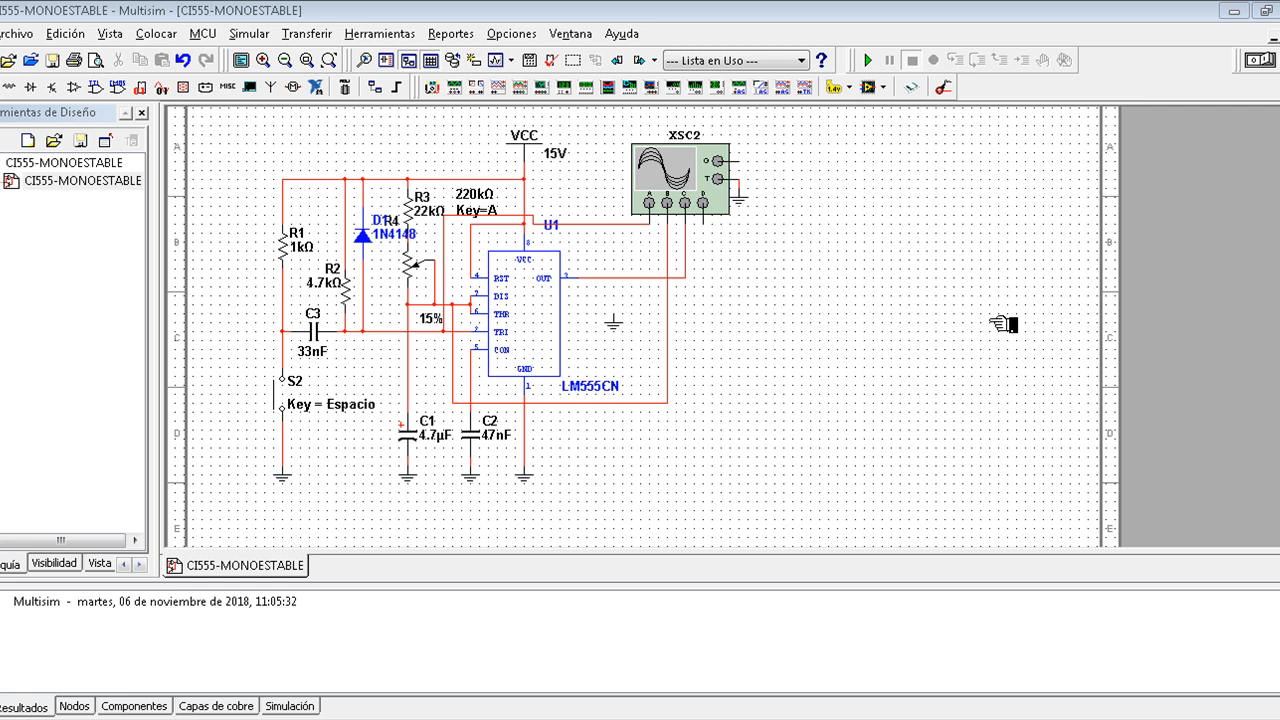
# - Cut diode D1 (1N4148) out of the circuit and paste it unconnected in the free area beside capacitor C3
pyautogui.click(291, 400)
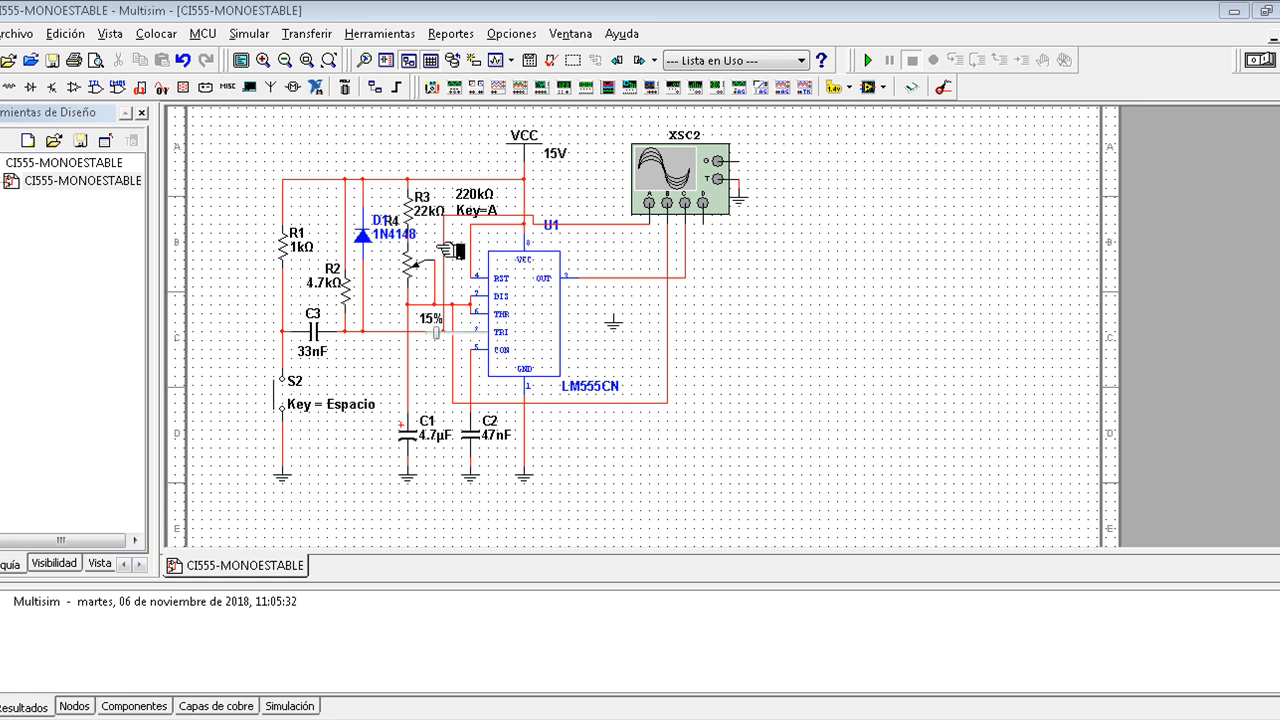
pyautogui.moveTo(437, 281)
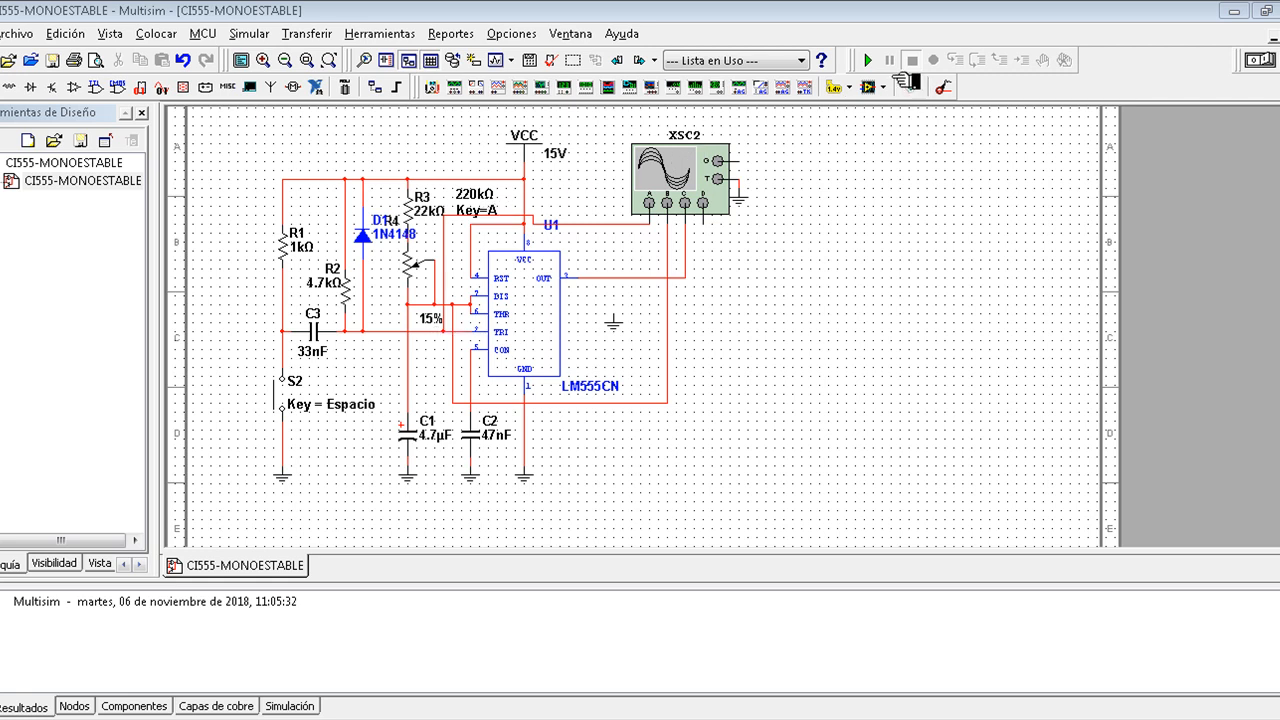
pyautogui.rightClick(362, 236)
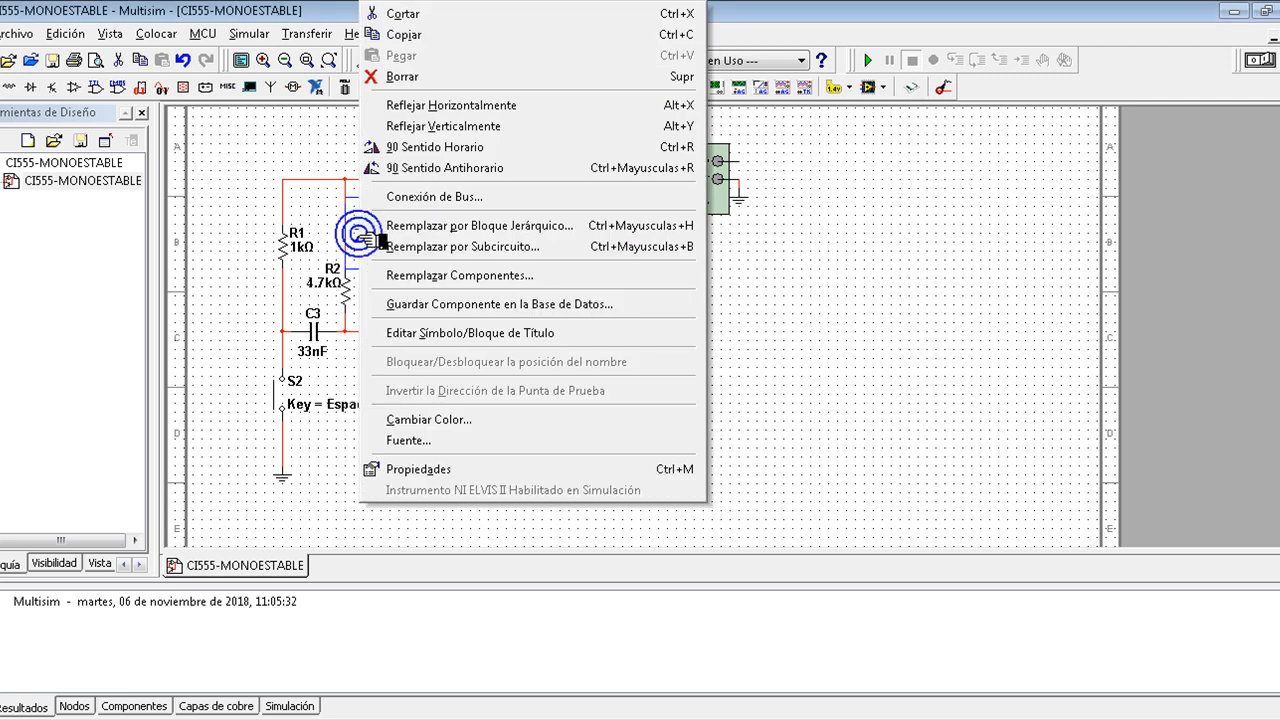
pyautogui.click(438, 14)
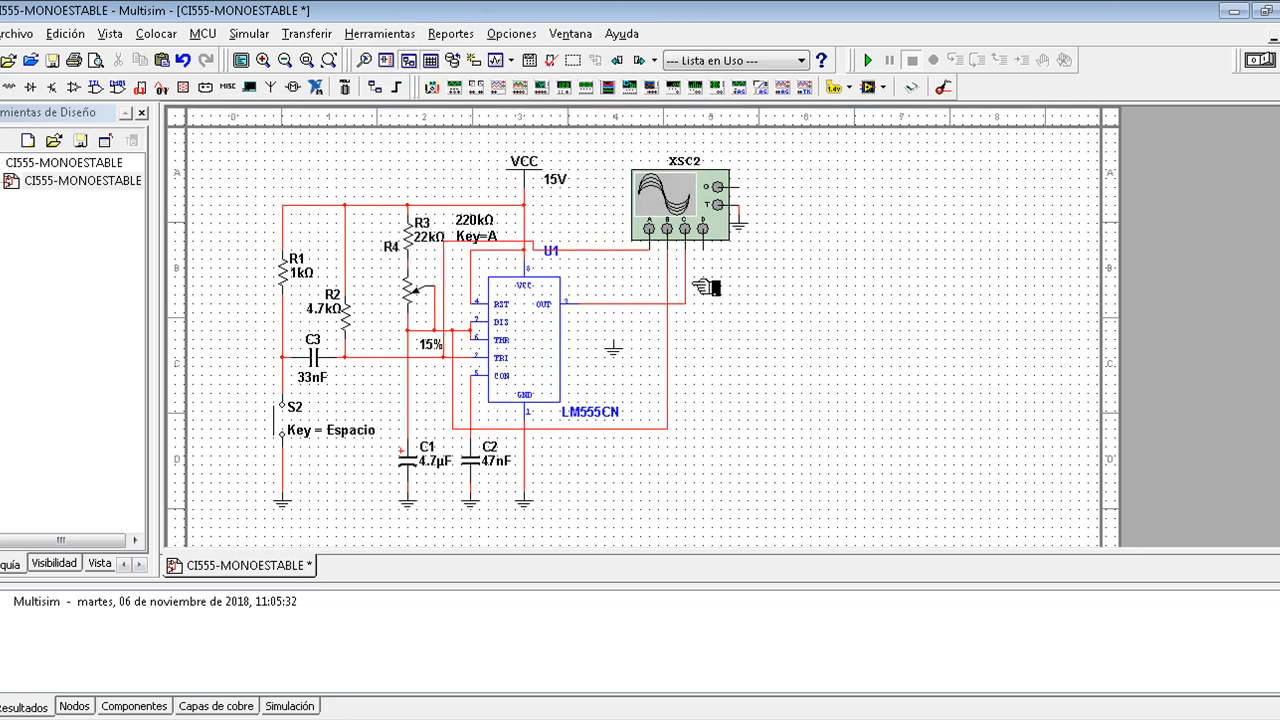
pyautogui.scroll(-3, 722, 516)
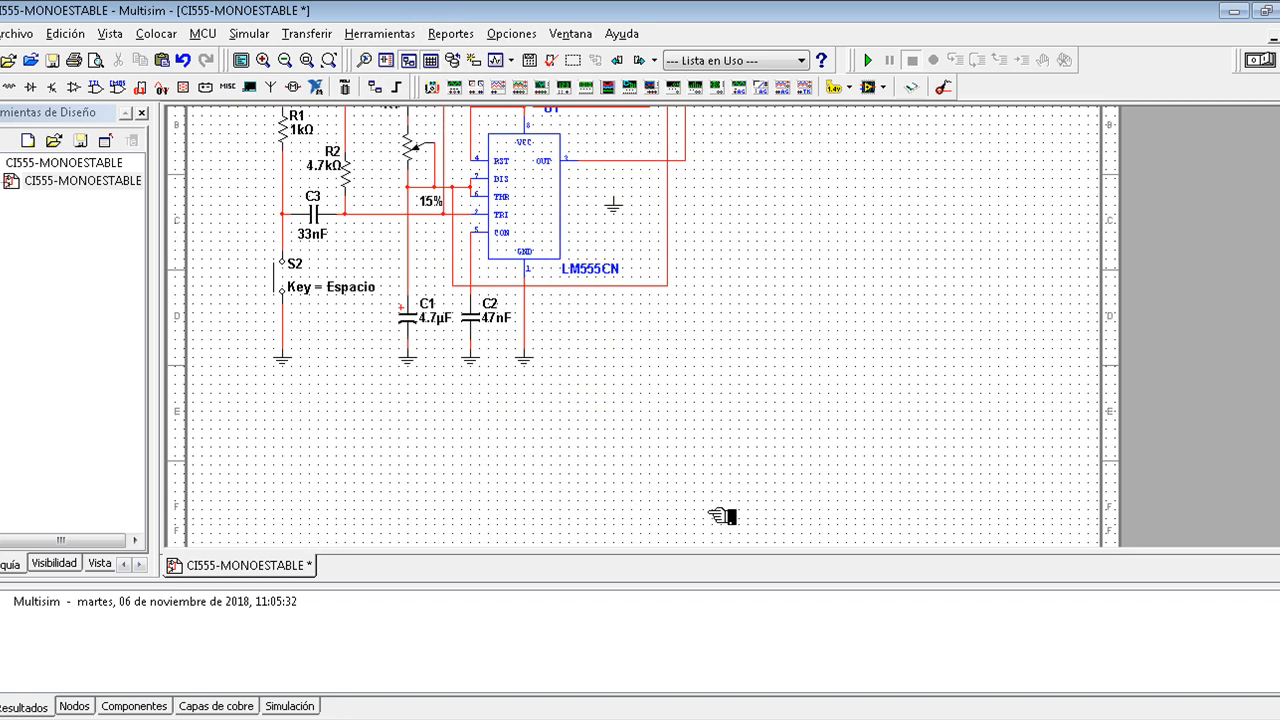
pyautogui.rightClick(210, 231)
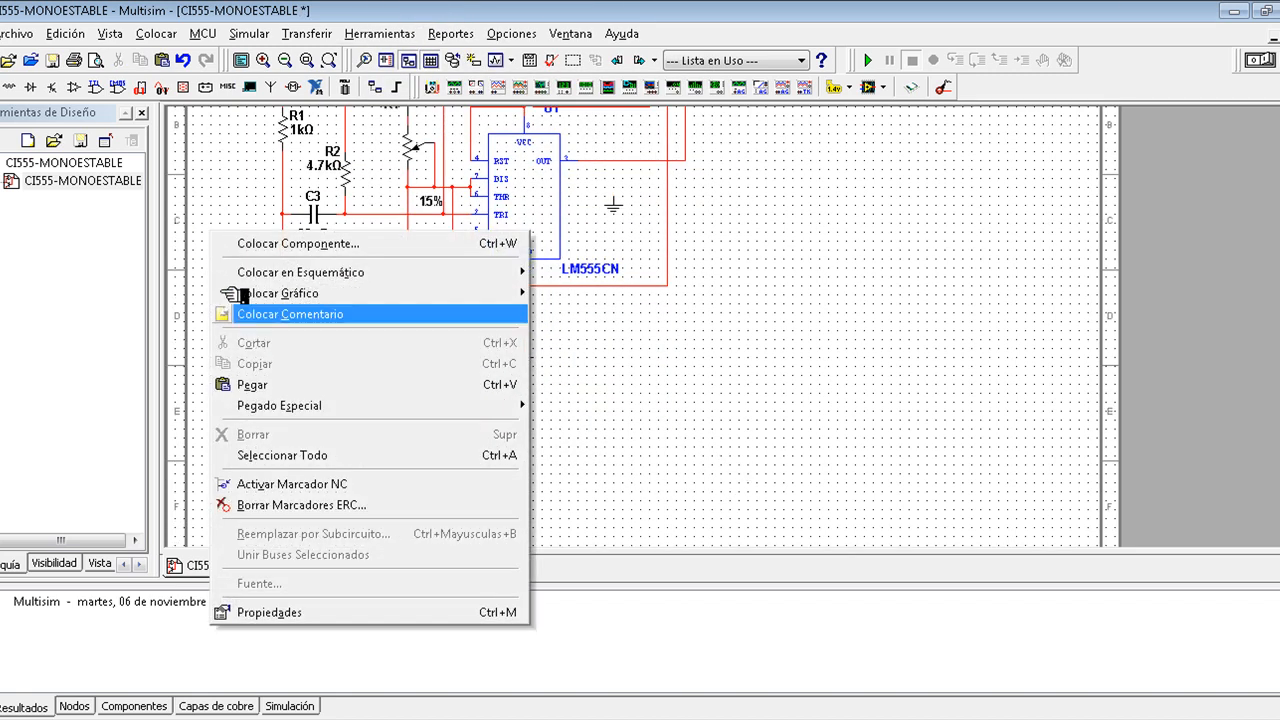
pyautogui.click(262, 378)
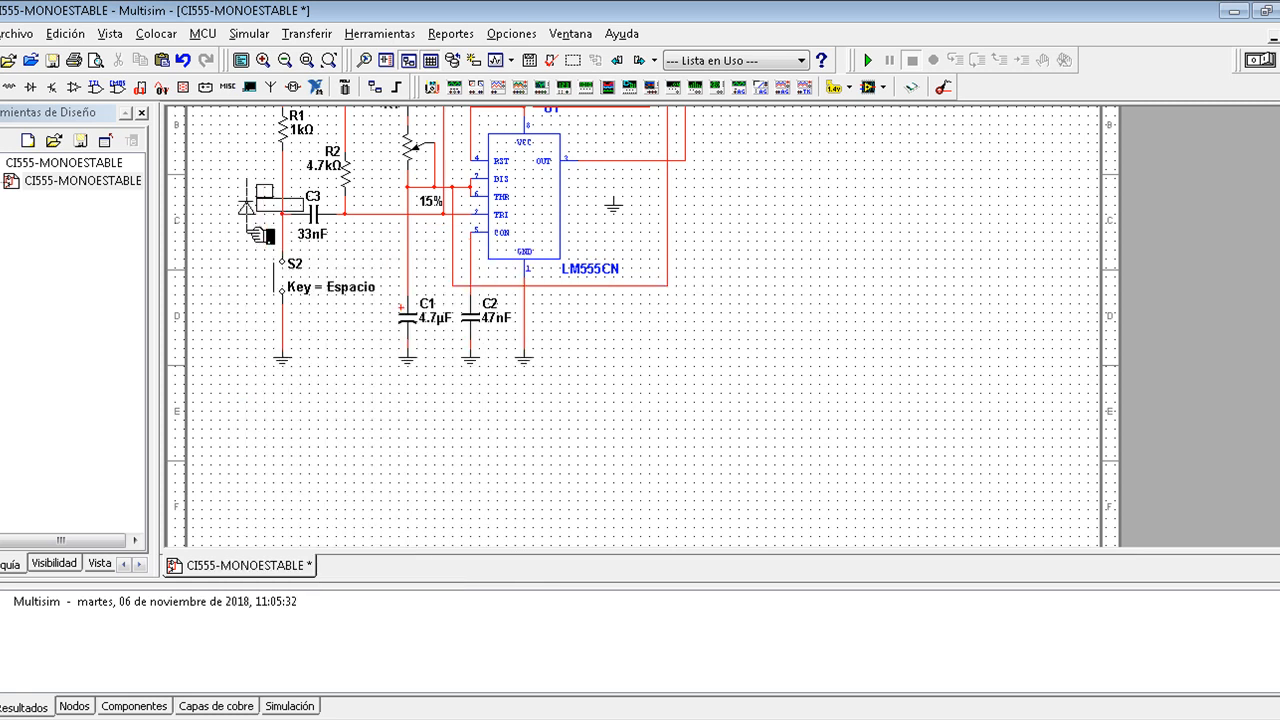
pyautogui.click(255, 234)
pyautogui.scroll(2, 1057, 323)
pyautogui.scroll(-2, 1100, 323)
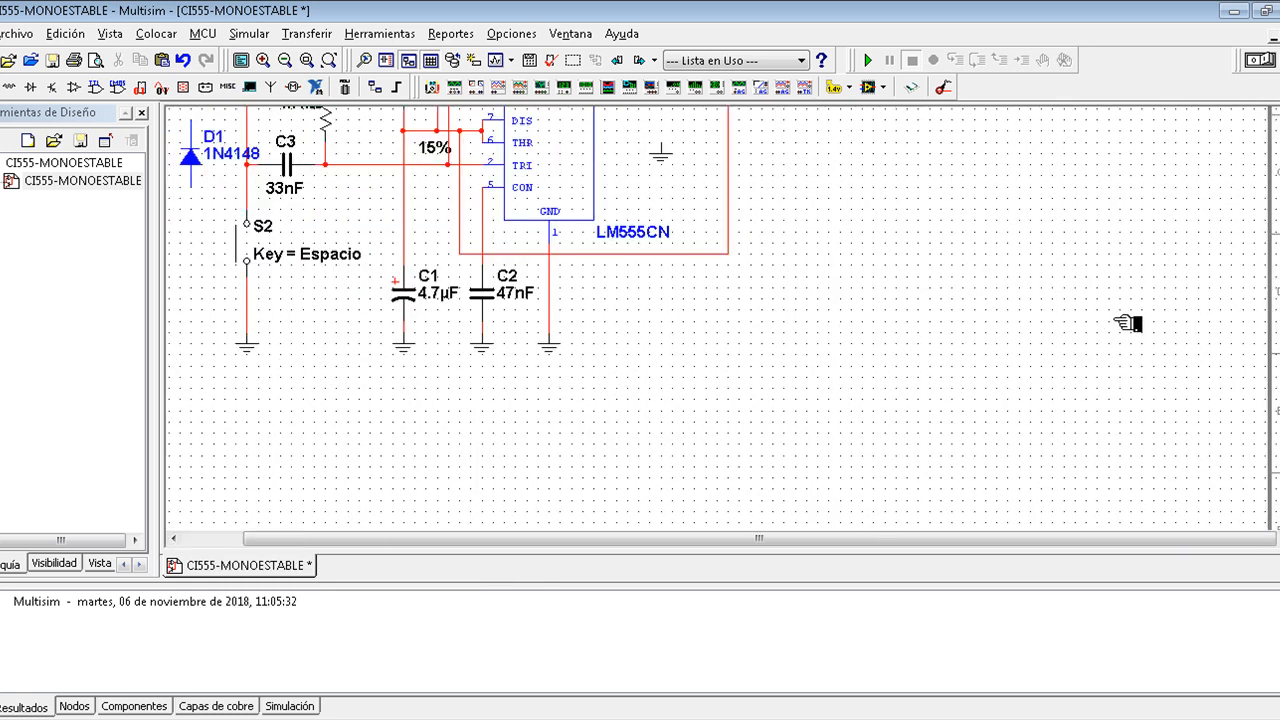
pyautogui.scroll(3, 640, 330)
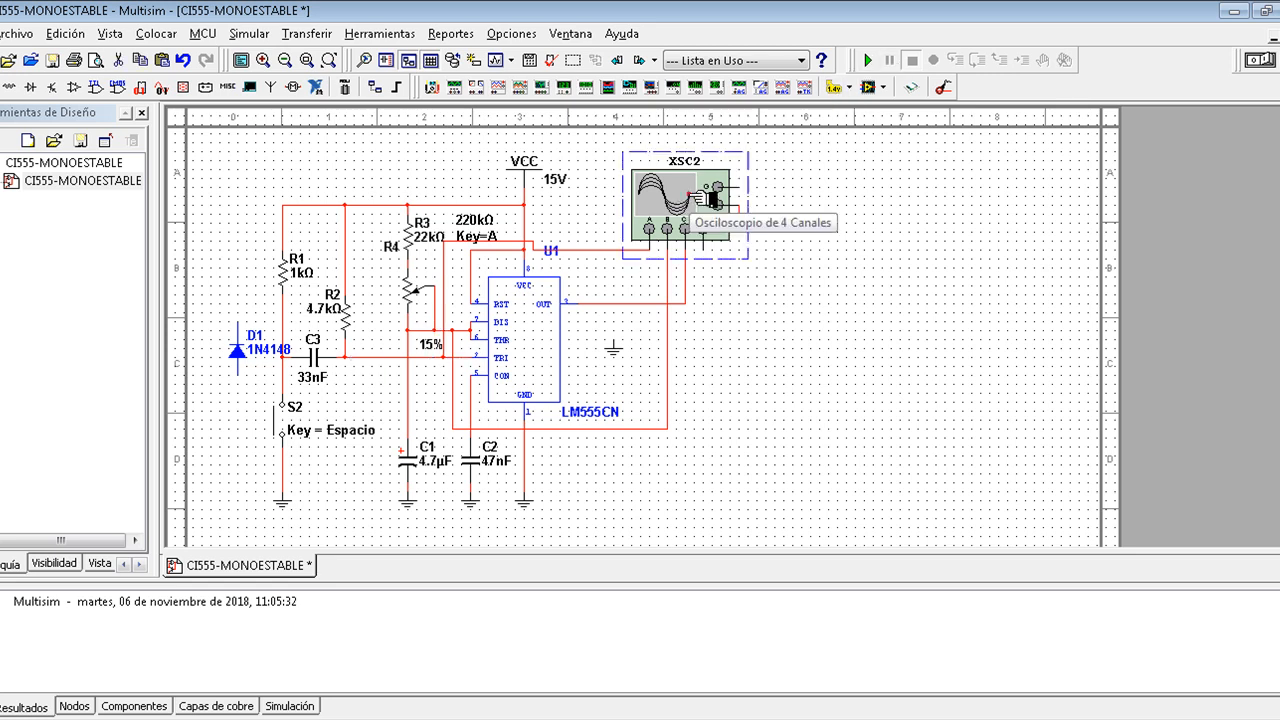
# - Open the four-channel oscilloscope XSC2, start the simulation and place the oscilloscope window beside the circuit
pyautogui.doubleClick(697, 198)
pyautogui.moveTo(905, 130); pyautogui.dragTo(861, 143)
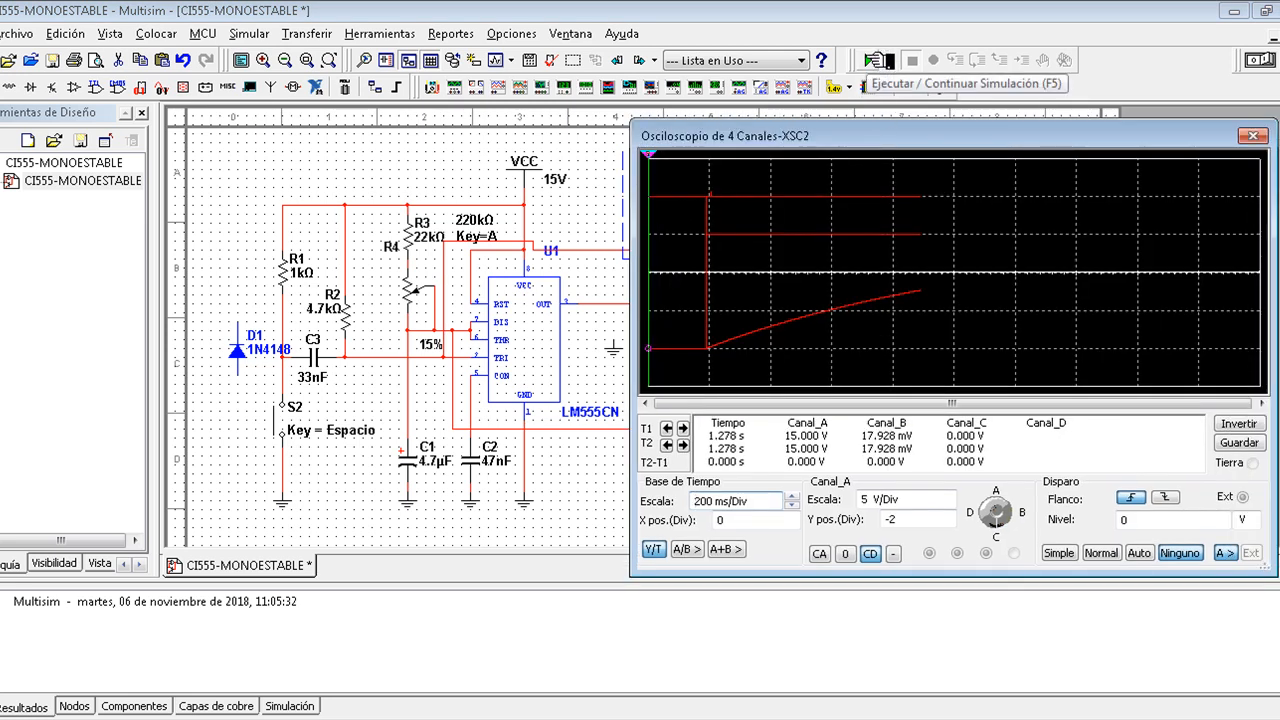
pyautogui.click(868, 60)
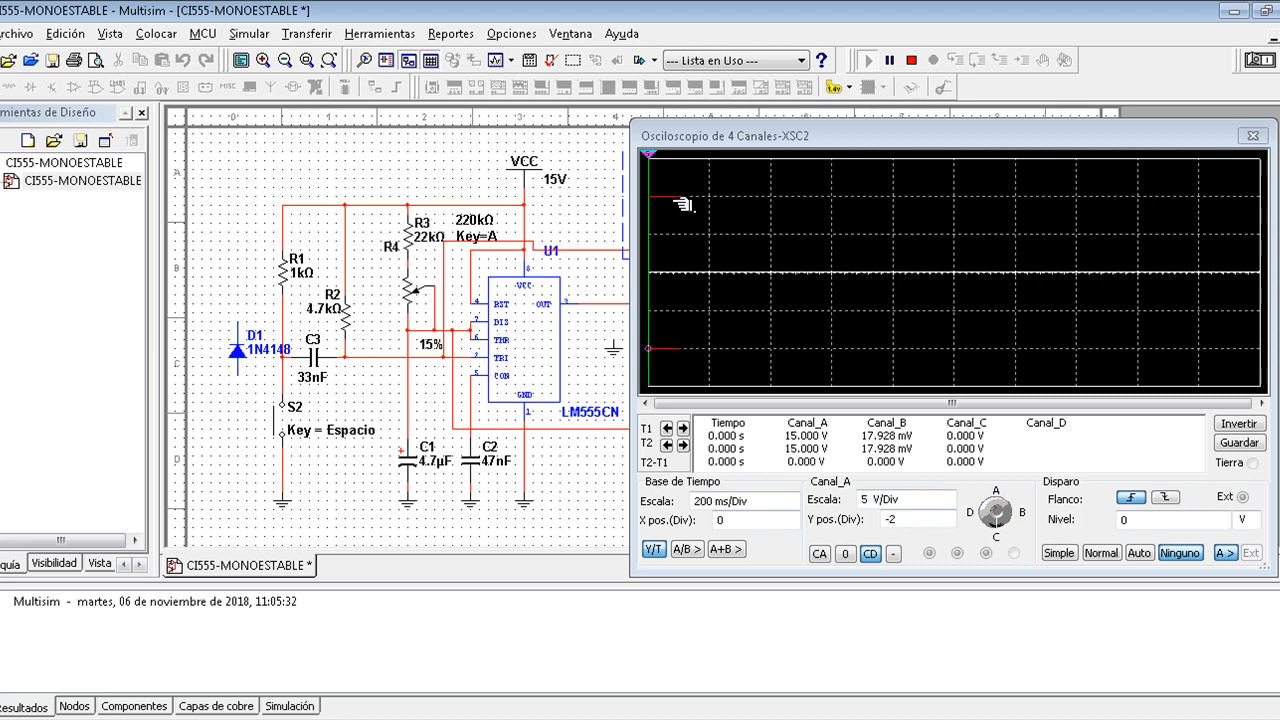
pyautogui.moveTo(808, 130); pyautogui.dragTo(1030, 124)
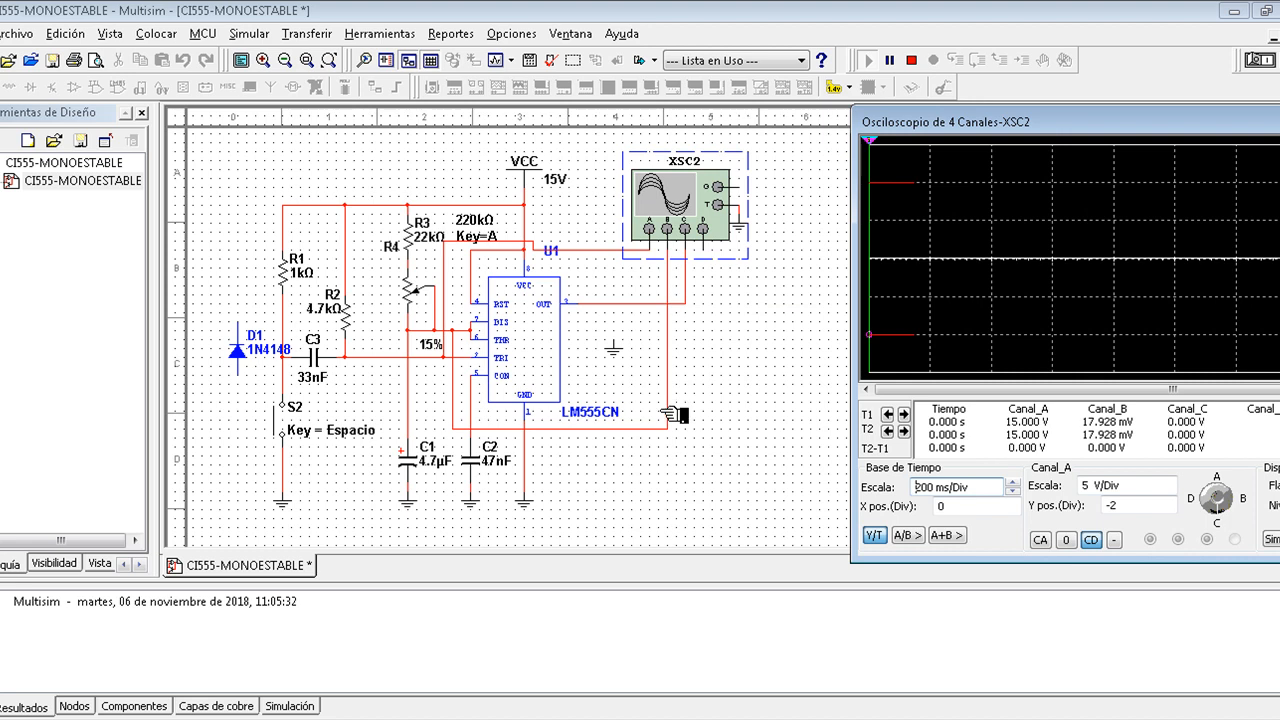
pyautogui.moveTo(473, 338)
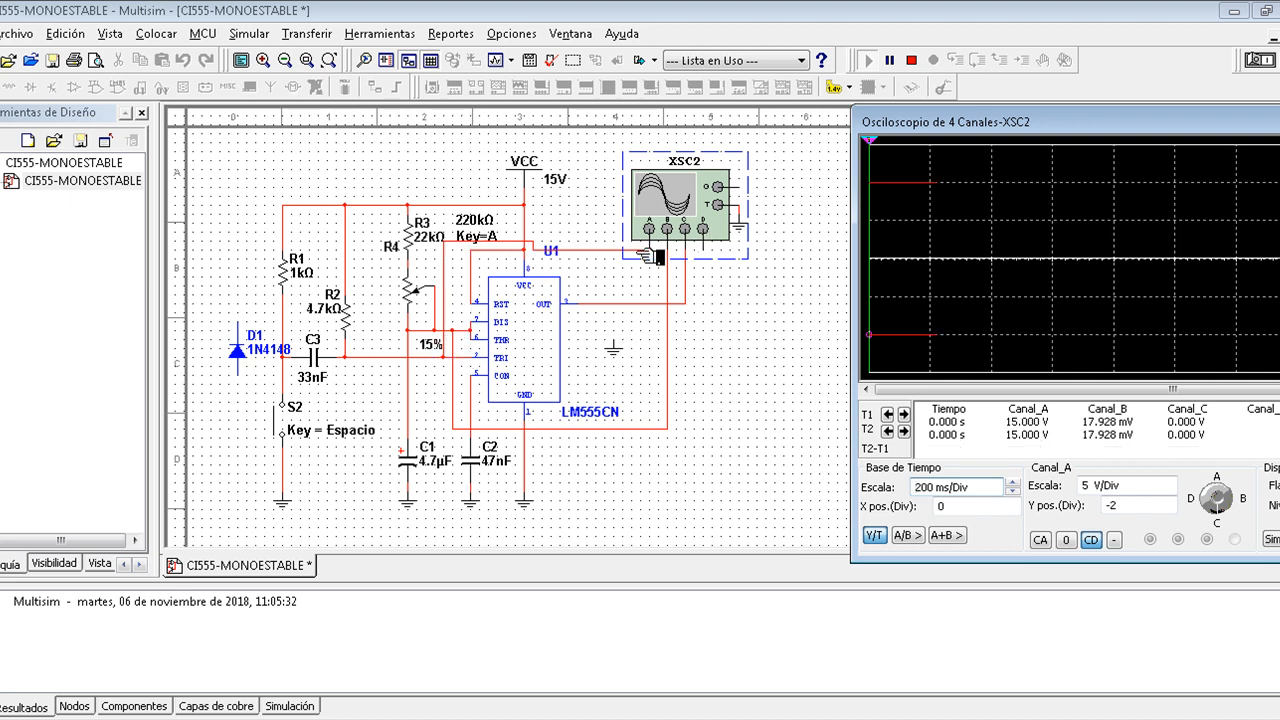
pyautogui.moveTo(973, 135); pyautogui.dragTo(732, 128)
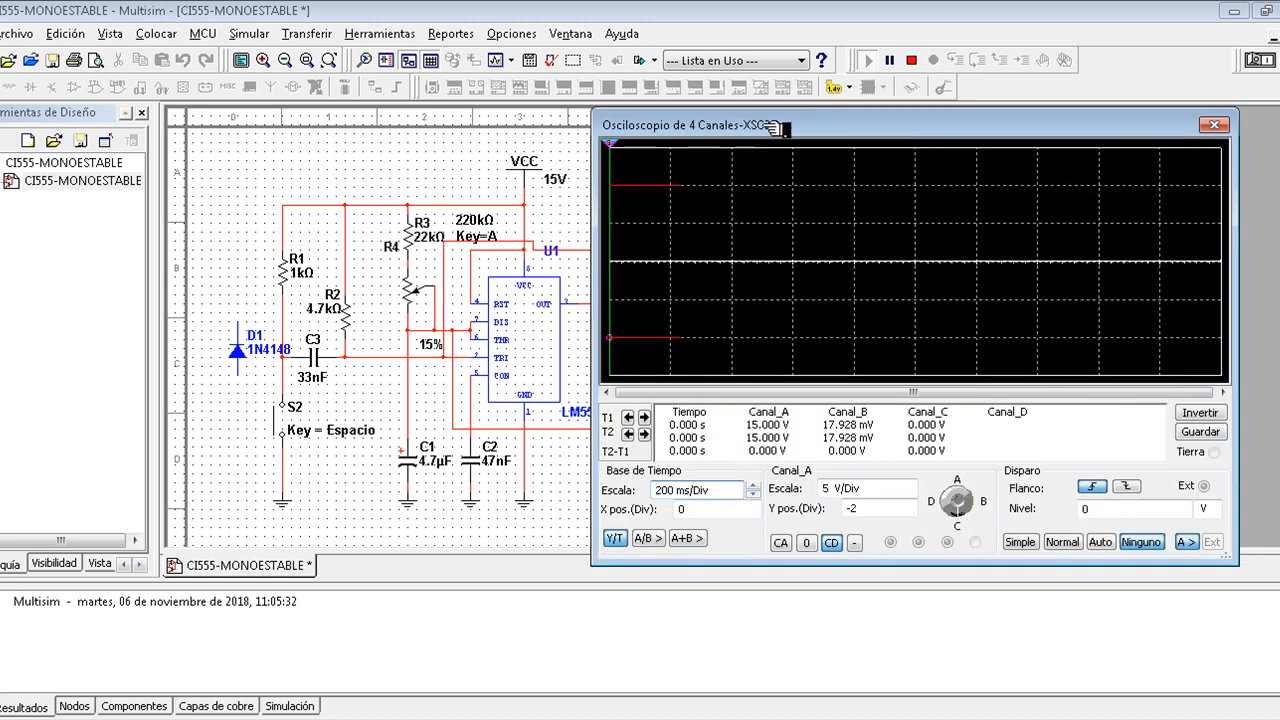
pyautogui.moveTo(810, 127); pyautogui.dragTo(830, 122)
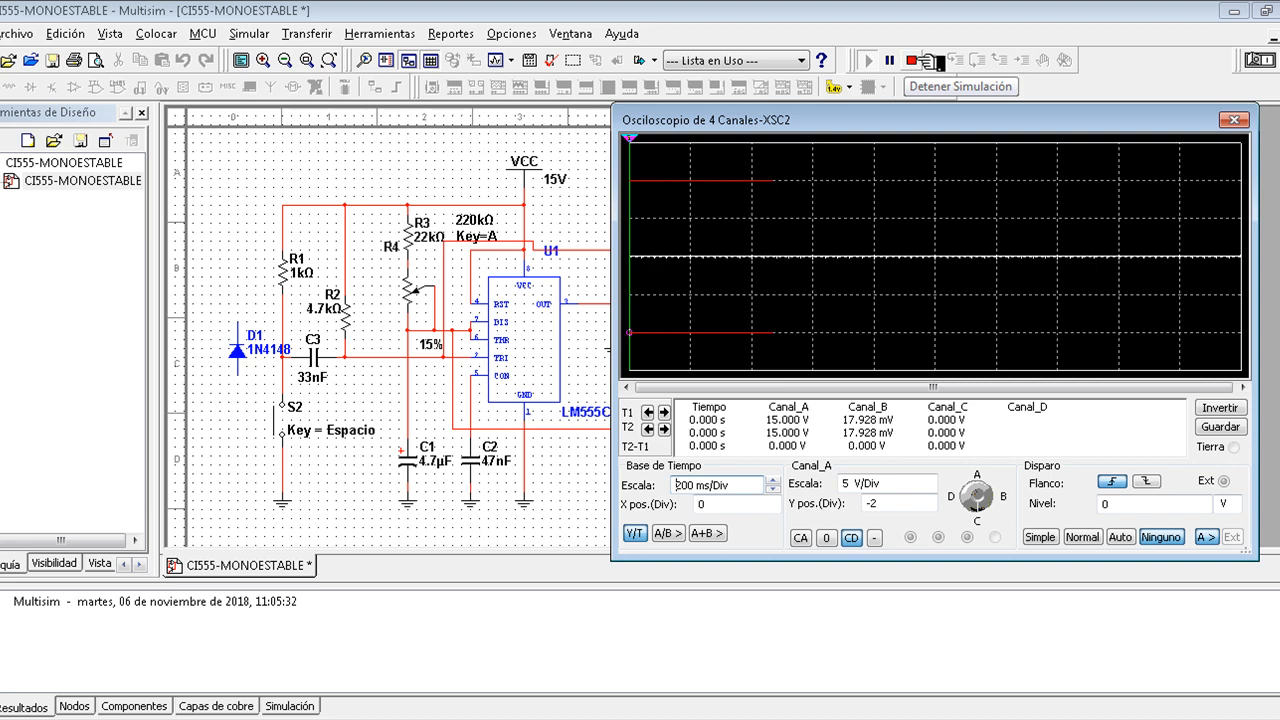
# - Restart the simulation and operate switch S2 to trigger the timer with the diode disconnected
pyautogui.click(917, 60)
pyautogui.click(868, 60)
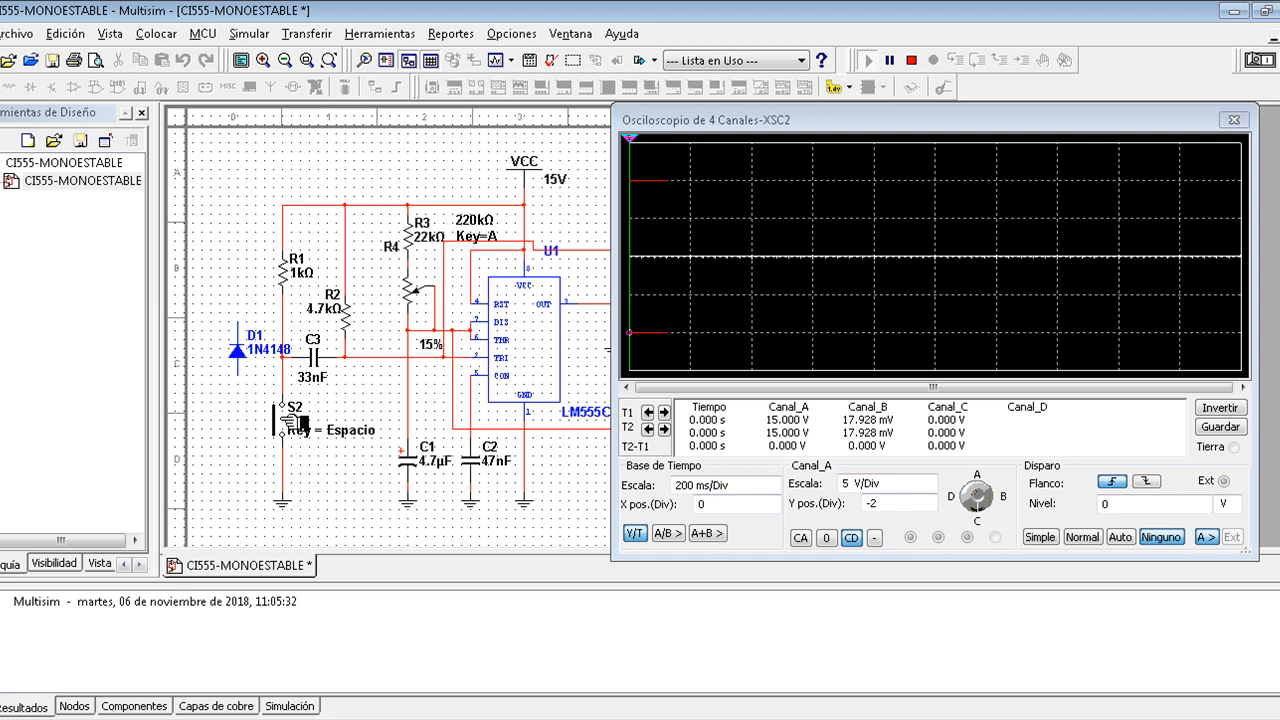
pyautogui.click(288, 422)
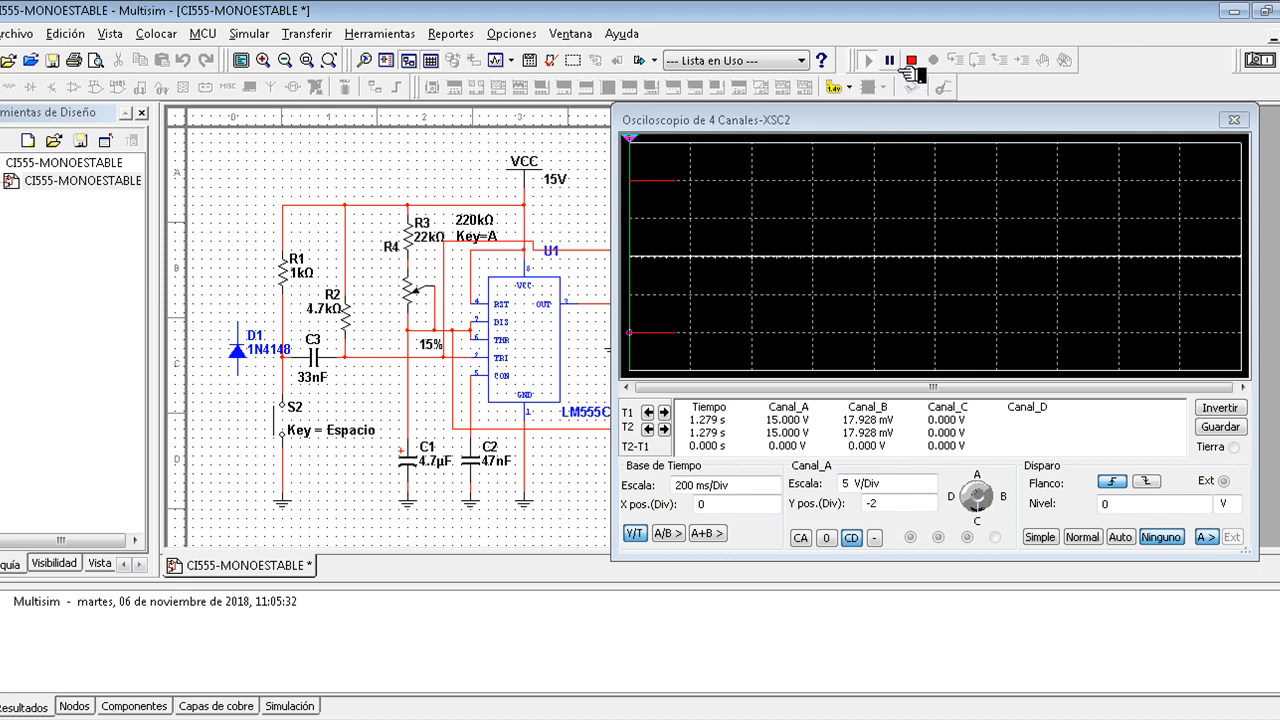
# - Rerun the simulation and switch the oscilloscope settings through channels B, A and C to review each channel's scale and position
pyautogui.click(911, 60)
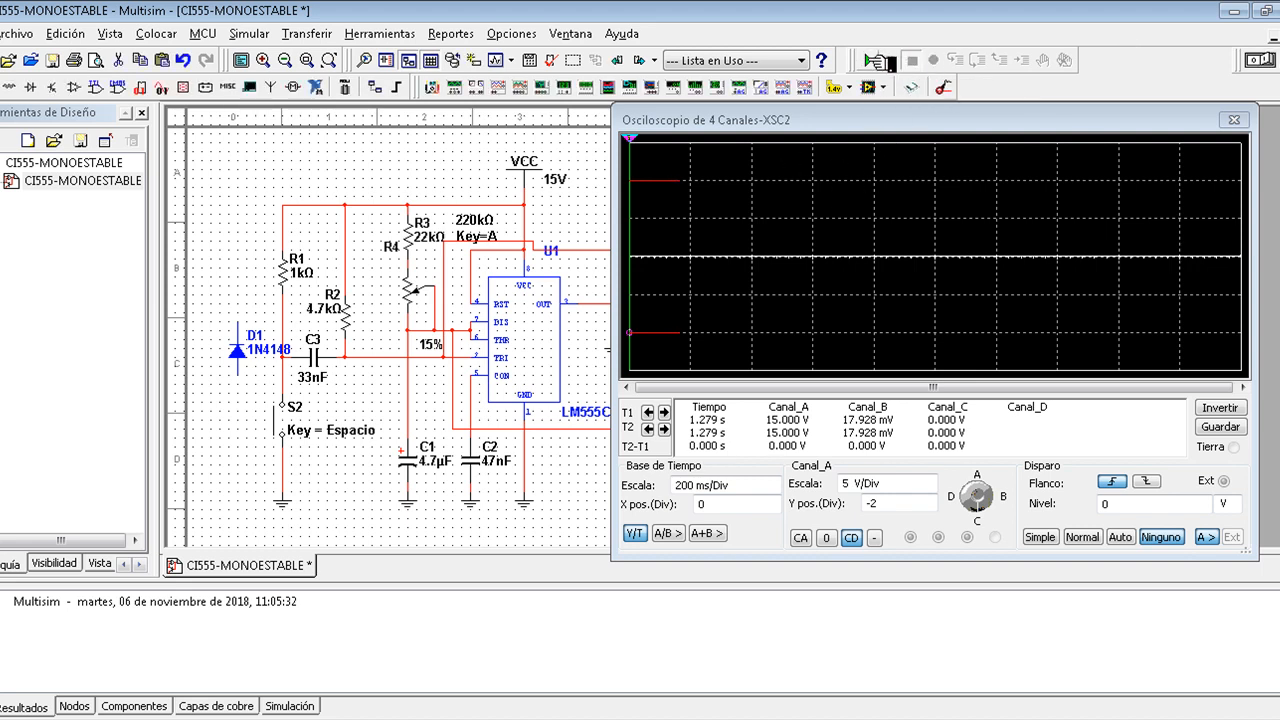
pyautogui.click(868, 60)
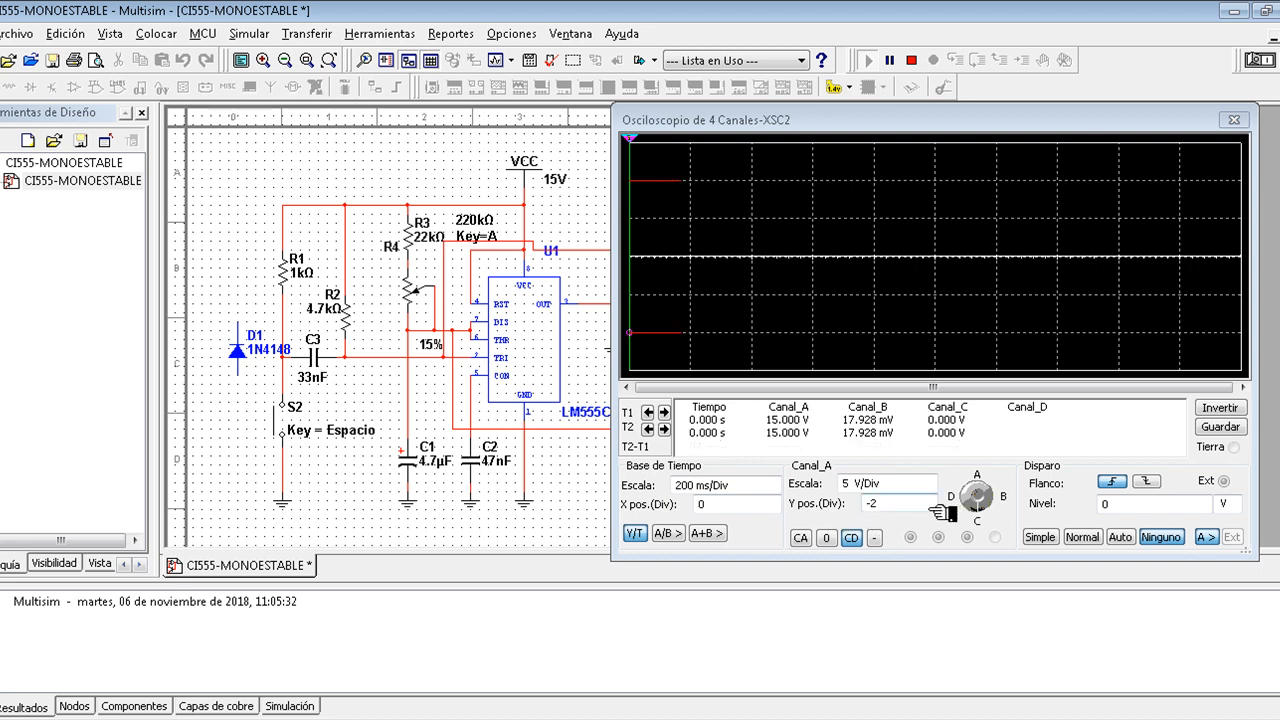
pyautogui.click(1000, 500)
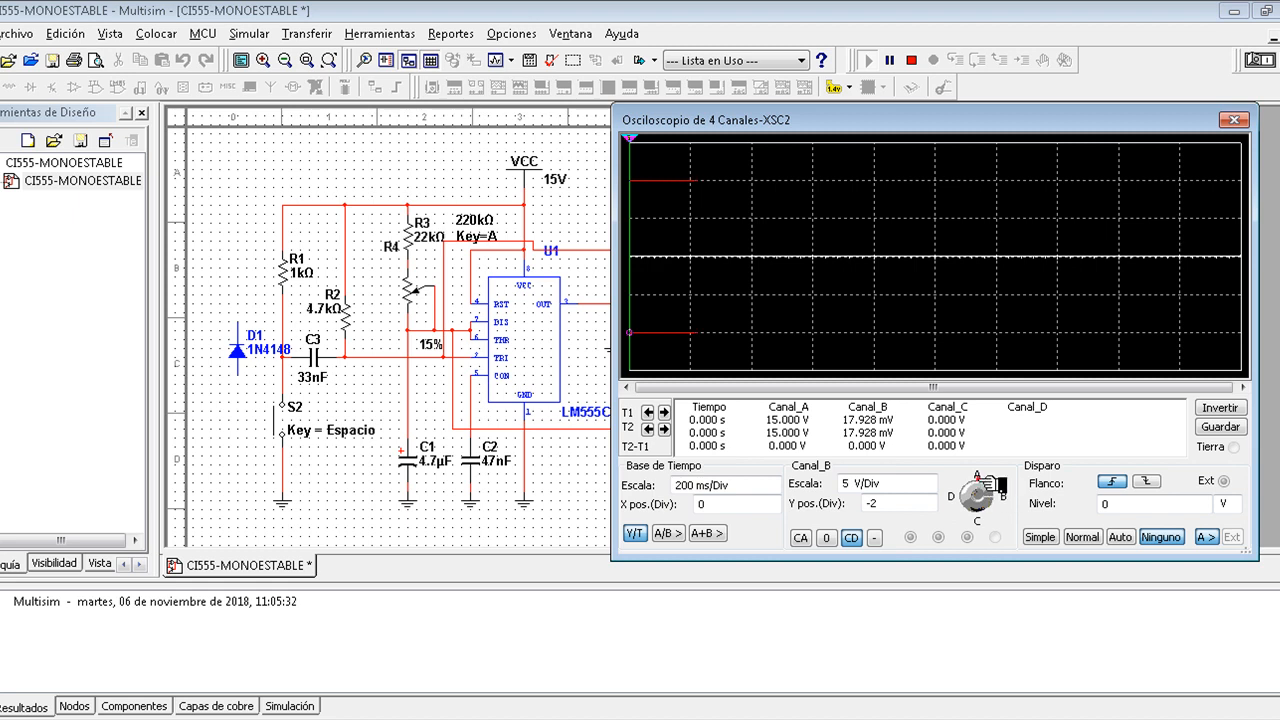
pyautogui.click(979, 485)
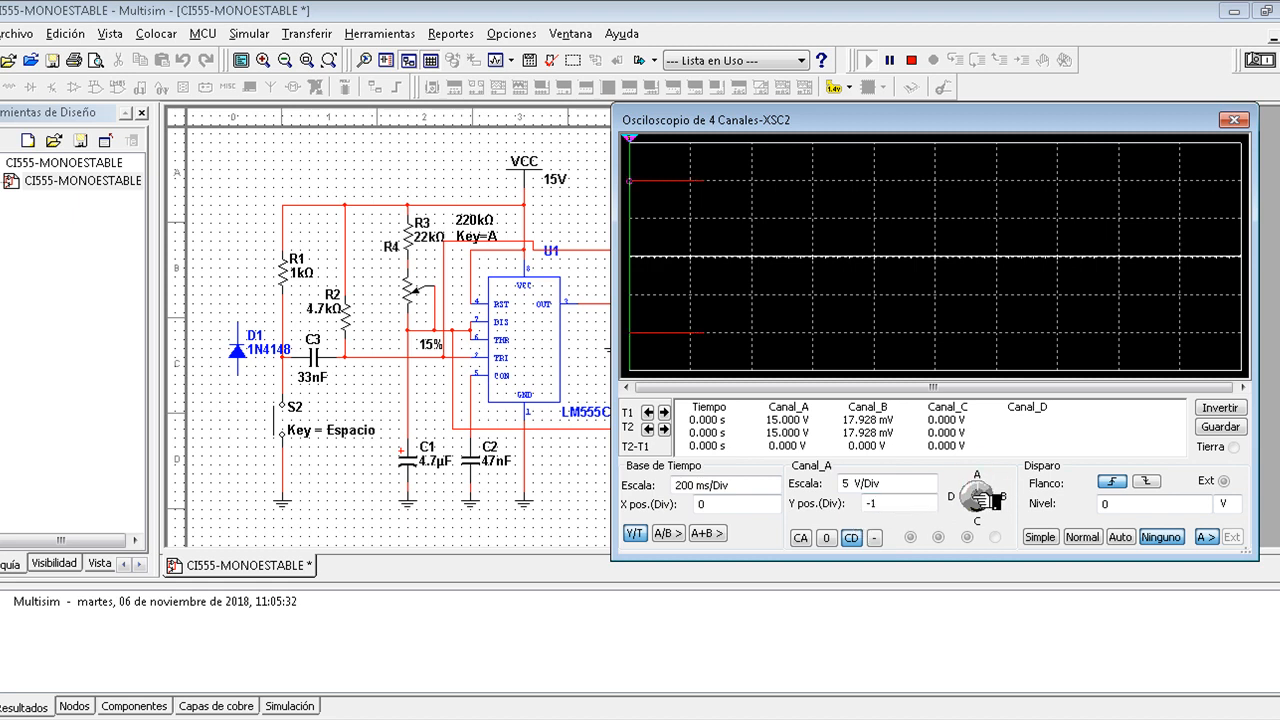
pyautogui.click(990, 508)
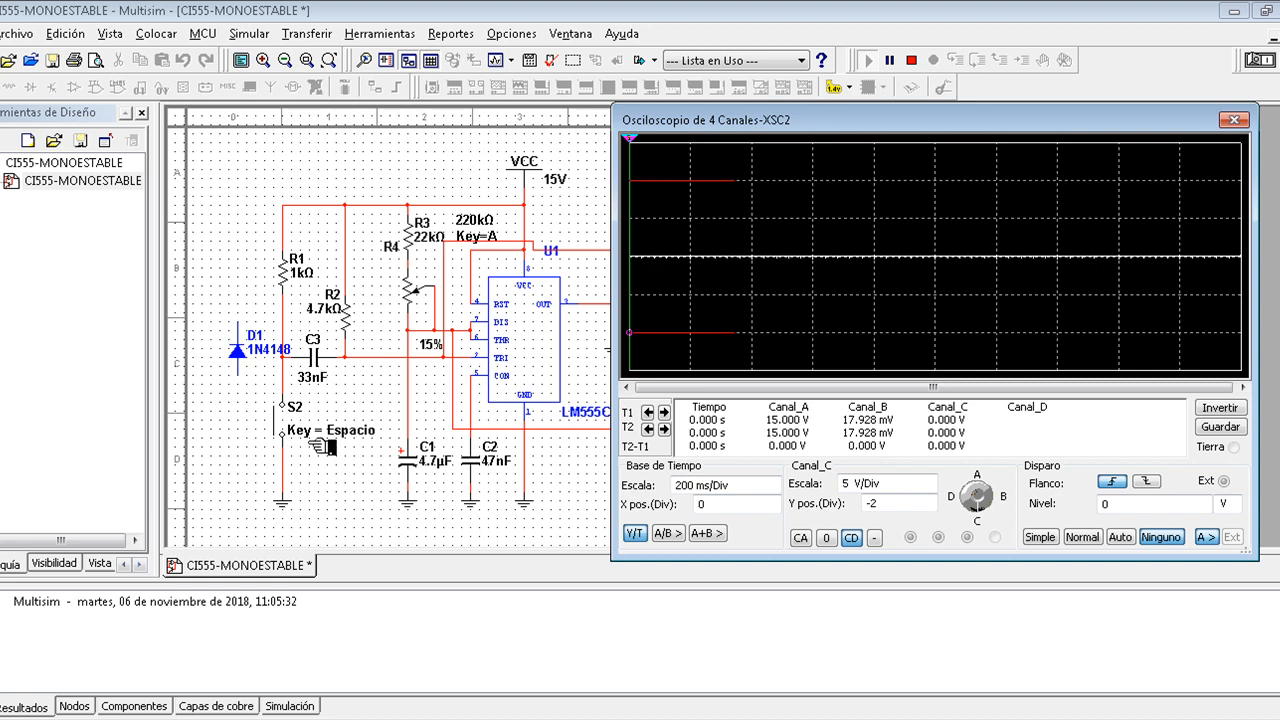
# - Trigger the circuit with switch S2 to examine the oscilloscope traces without the diode, and stop the simulation
pyautogui.click(281, 420)
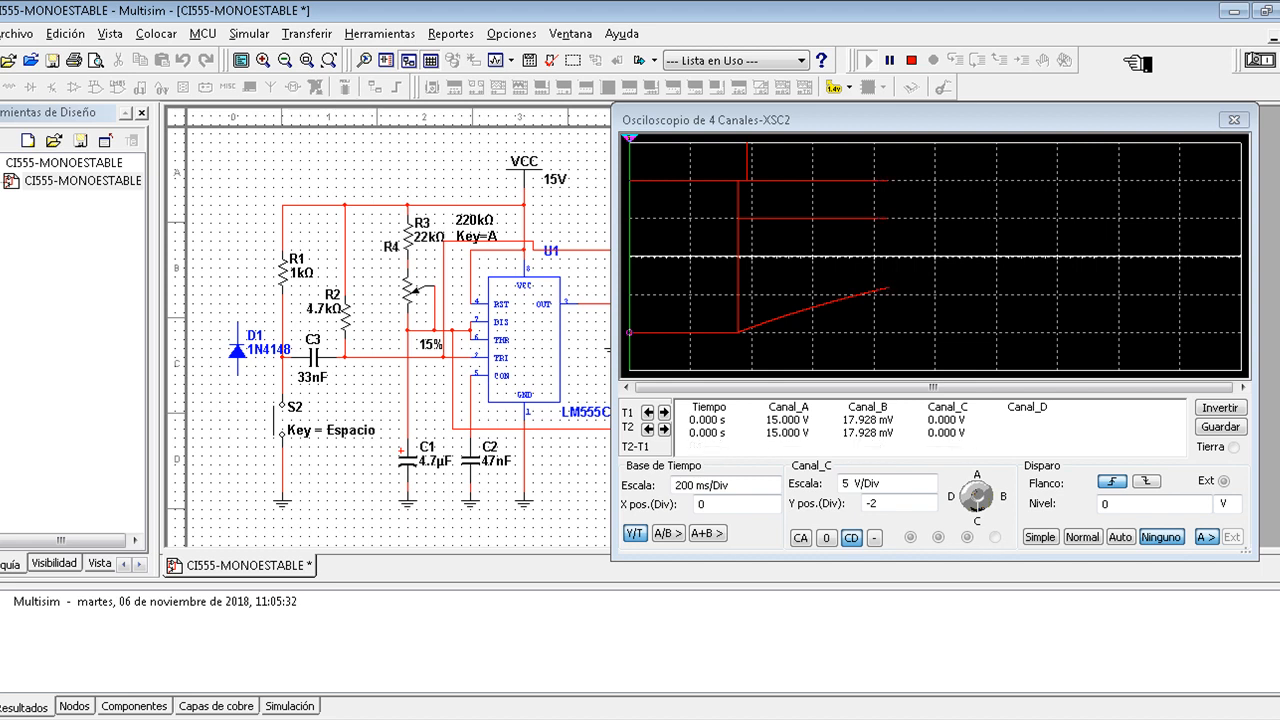
pyautogui.moveTo(466, 237)
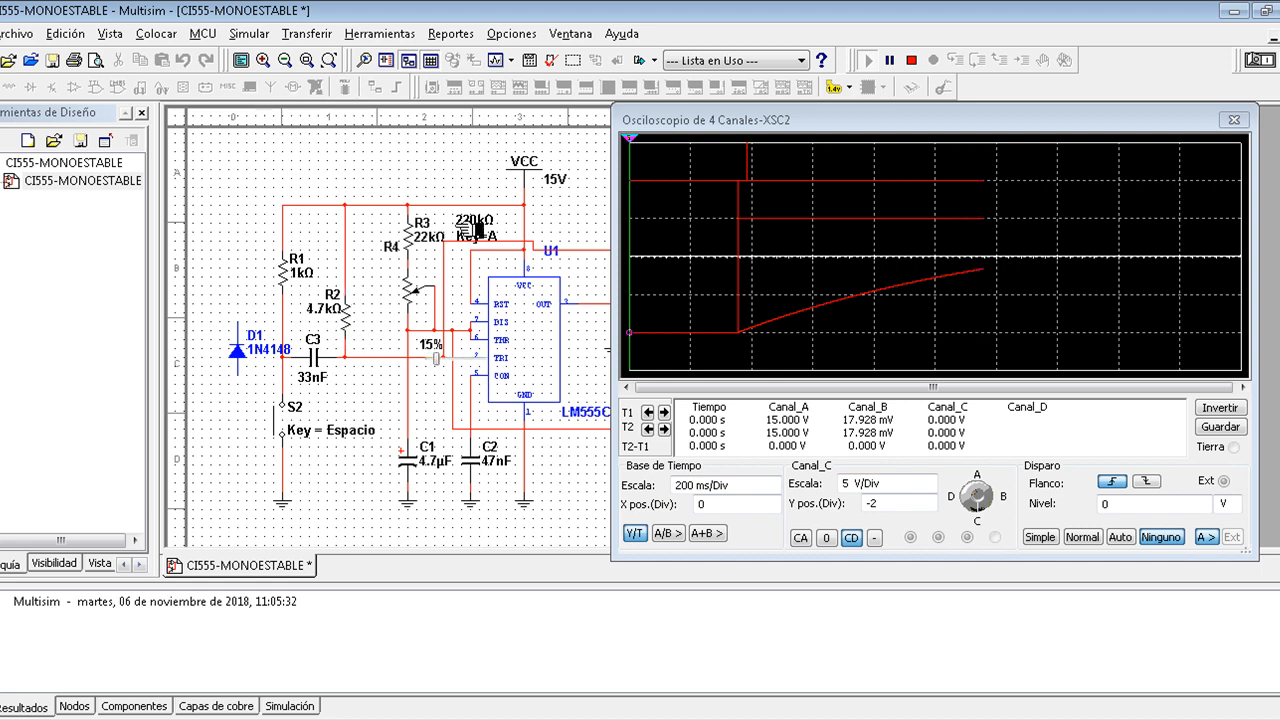
pyautogui.moveTo(411, 318)
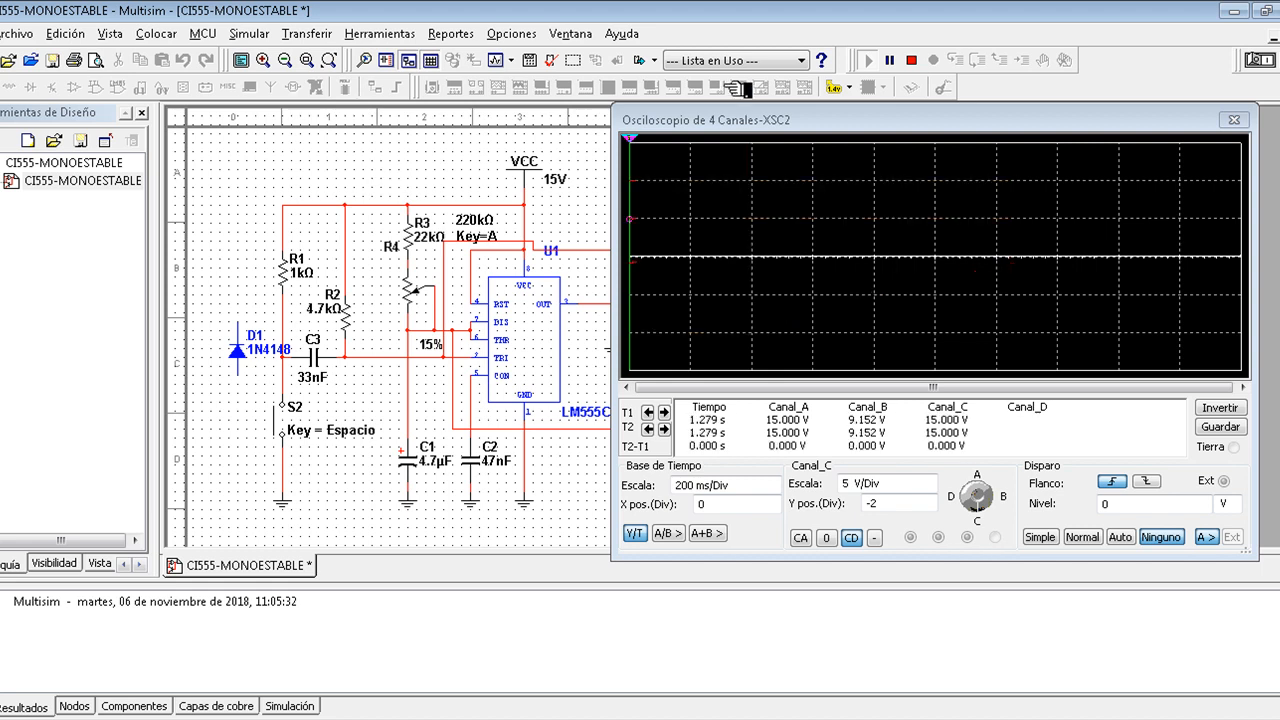
pyautogui.click(911, 60)
# - Reconnect diode D1 between the VCC rail and the TRI line next to R2, and move its label clear of R4
pyautogui.click(263, 348)
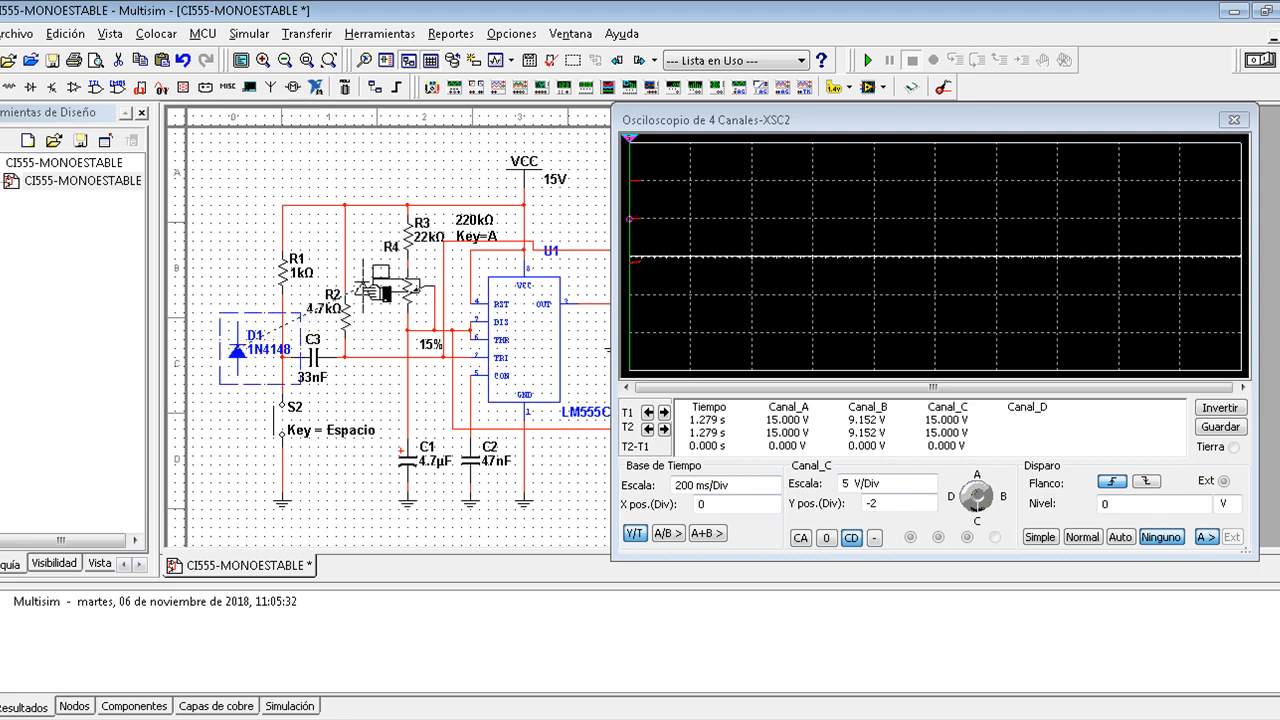
pyautogui.moveTo(372, 235); pyautogui.dragTo(380, 300)
pyautogui.click(372, 297)
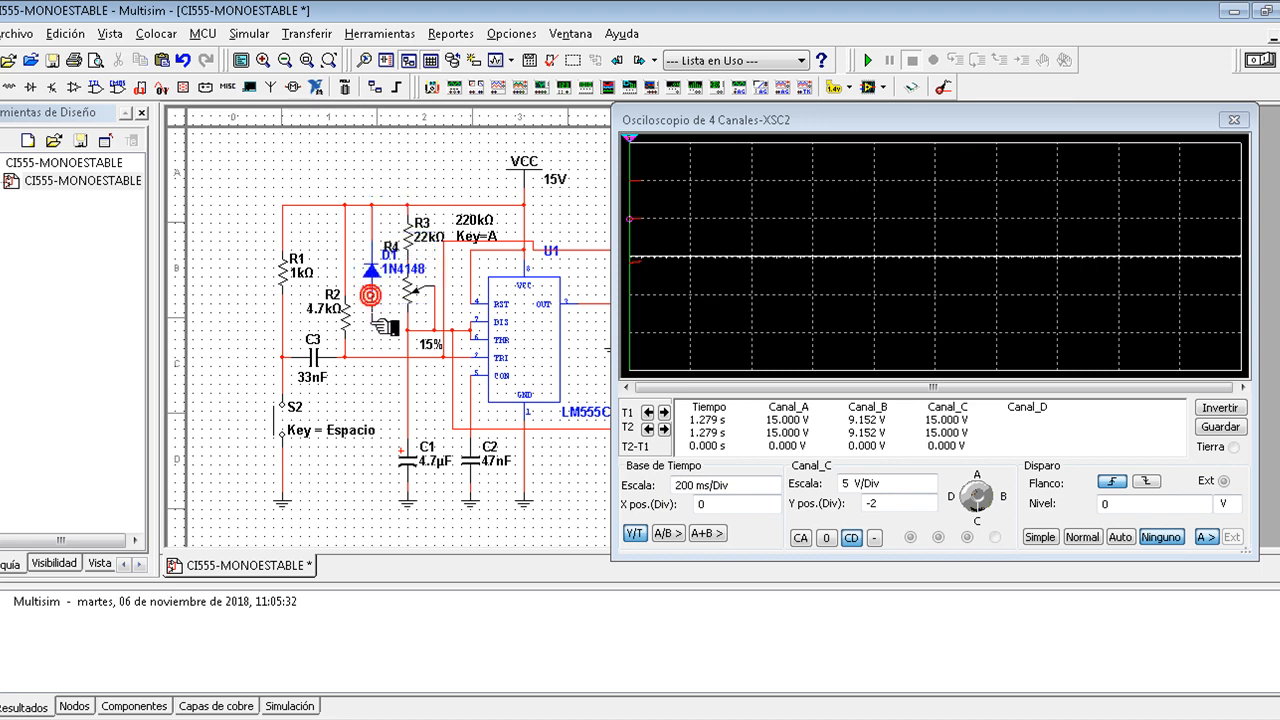
pyautogui.click(372, 357)
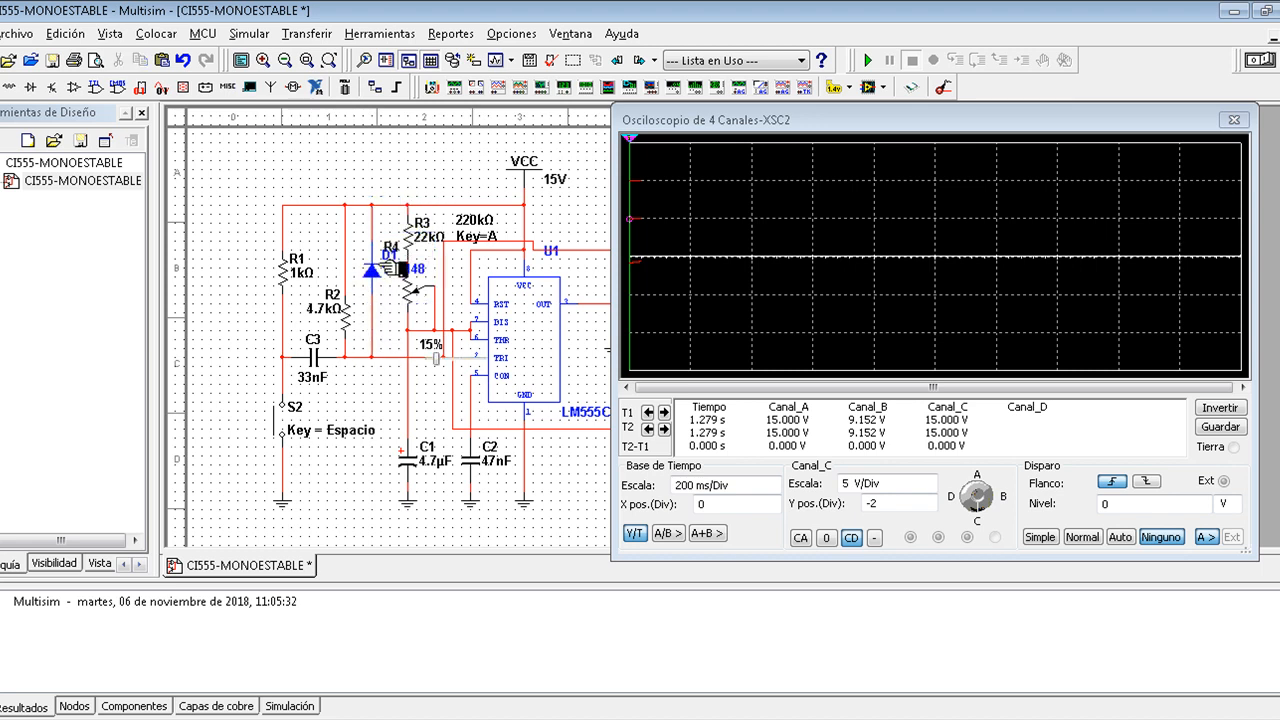
pyautogui.moveTo(403, 269); pyautogui.dragTo(376, 231)
pyautogui.click(428, 158)
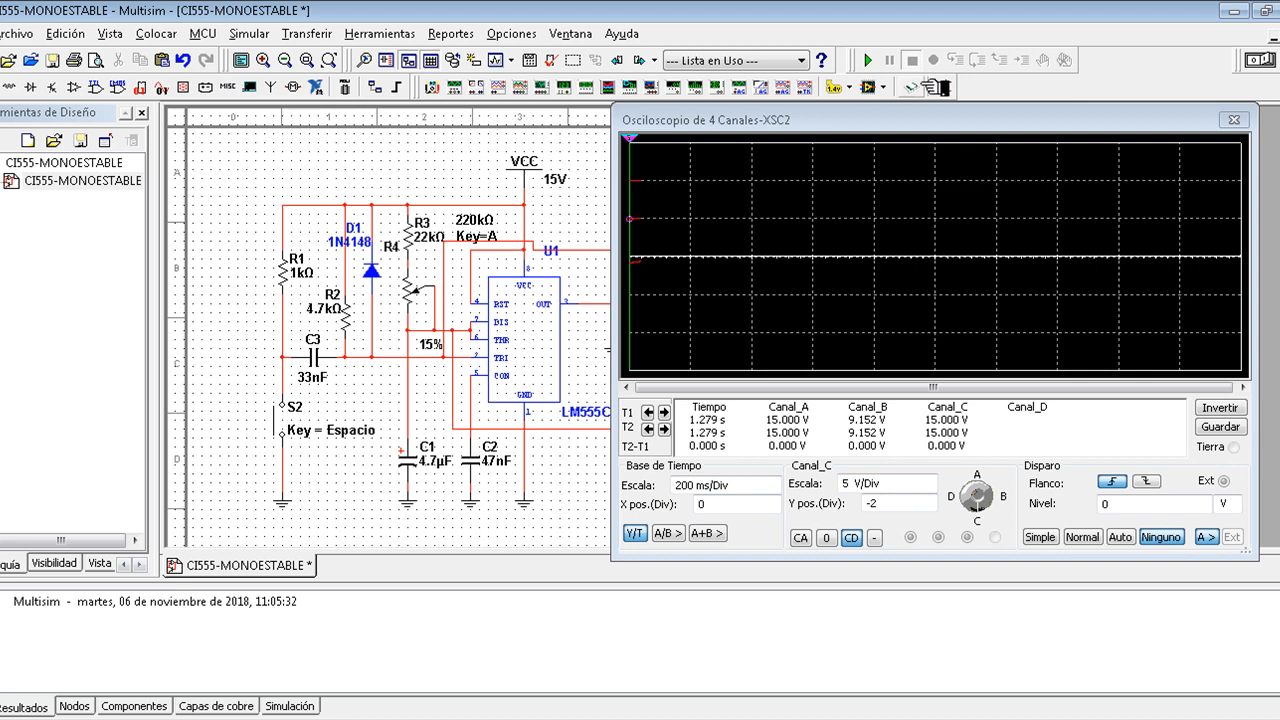
# - Simulate the circuit with the diode connected, operating S2 to examine the trigger trace, and stop the simulation
pyautogui.click(869, 61)
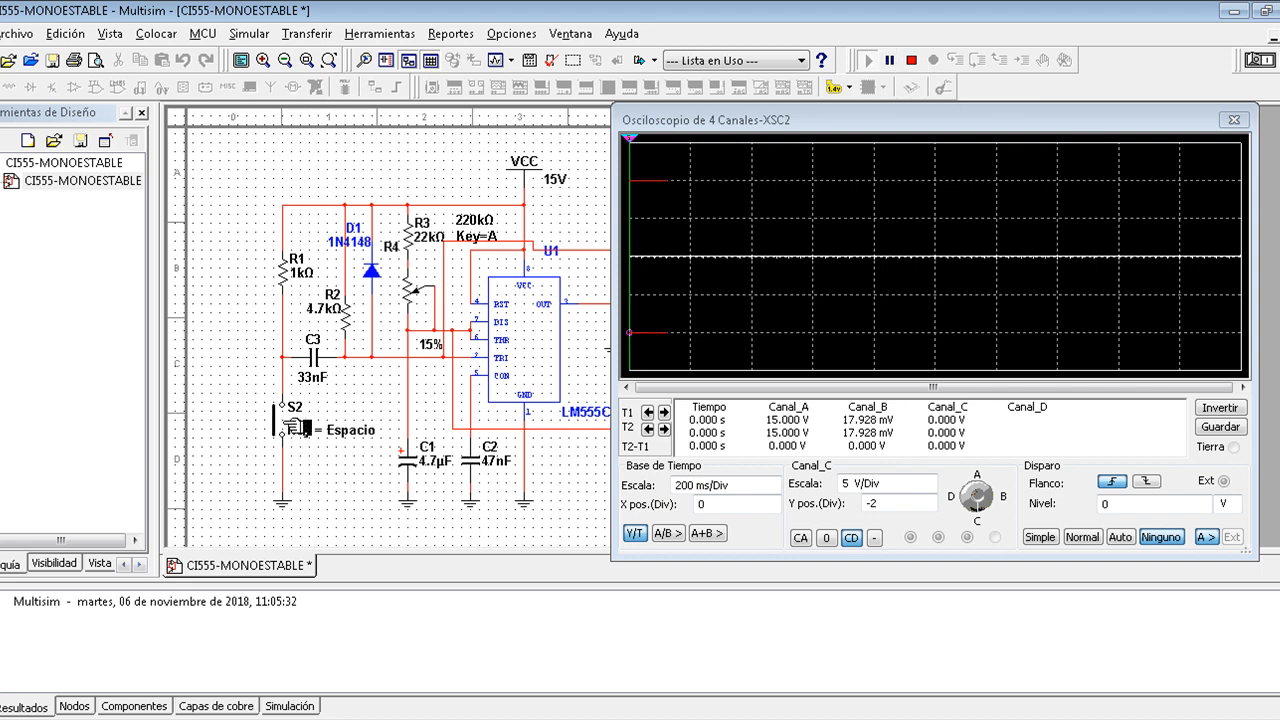
pyautogui.click(280, 419)
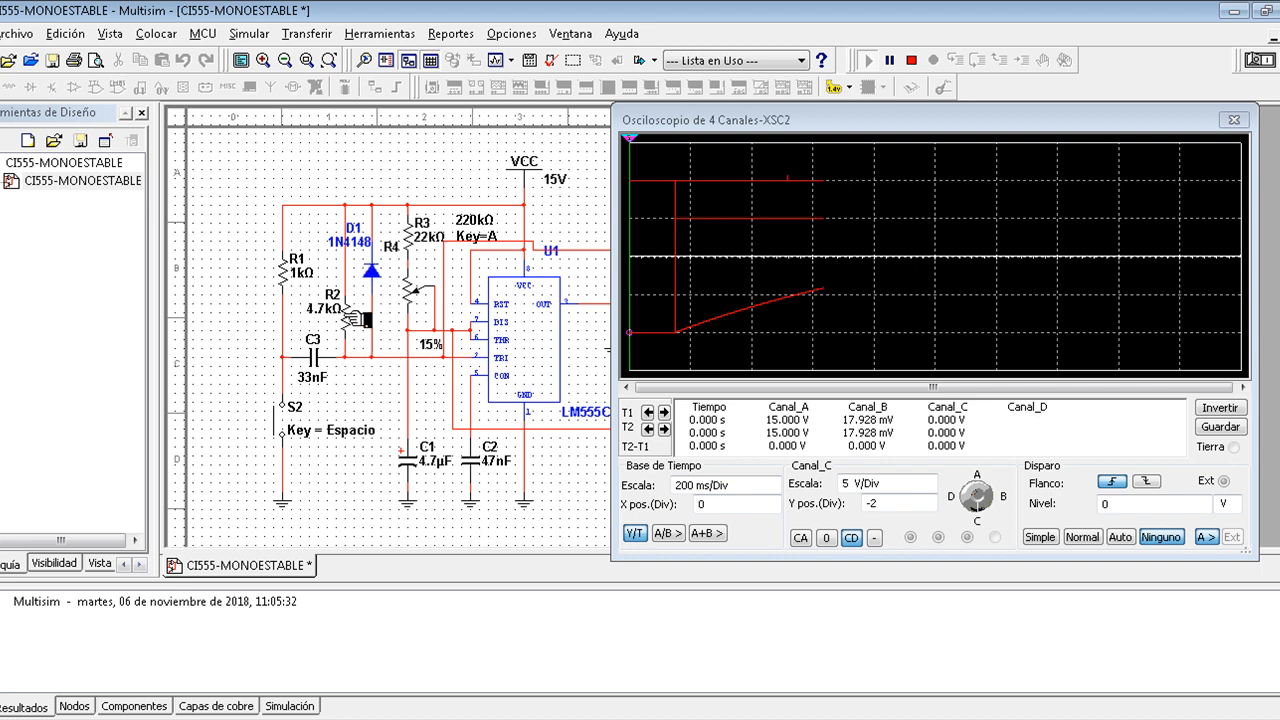
pyautogui.moveTo(388, 290)
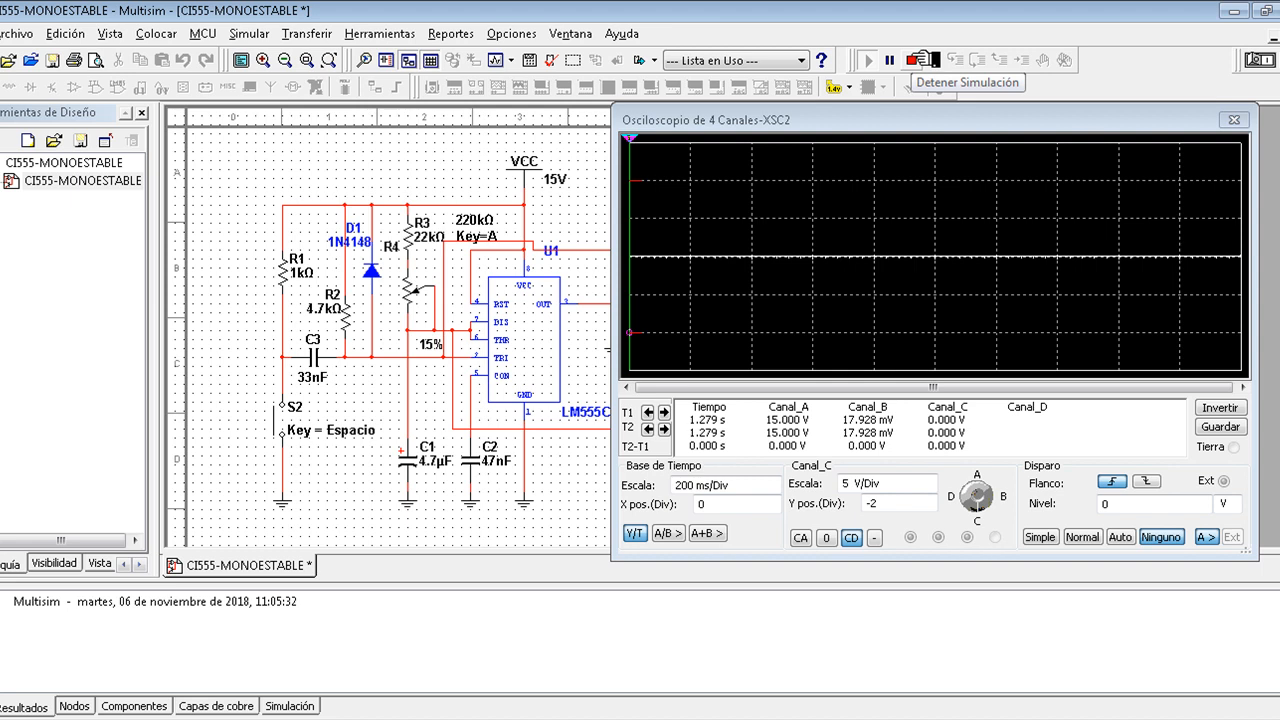
pyautogui.click(921, 62)
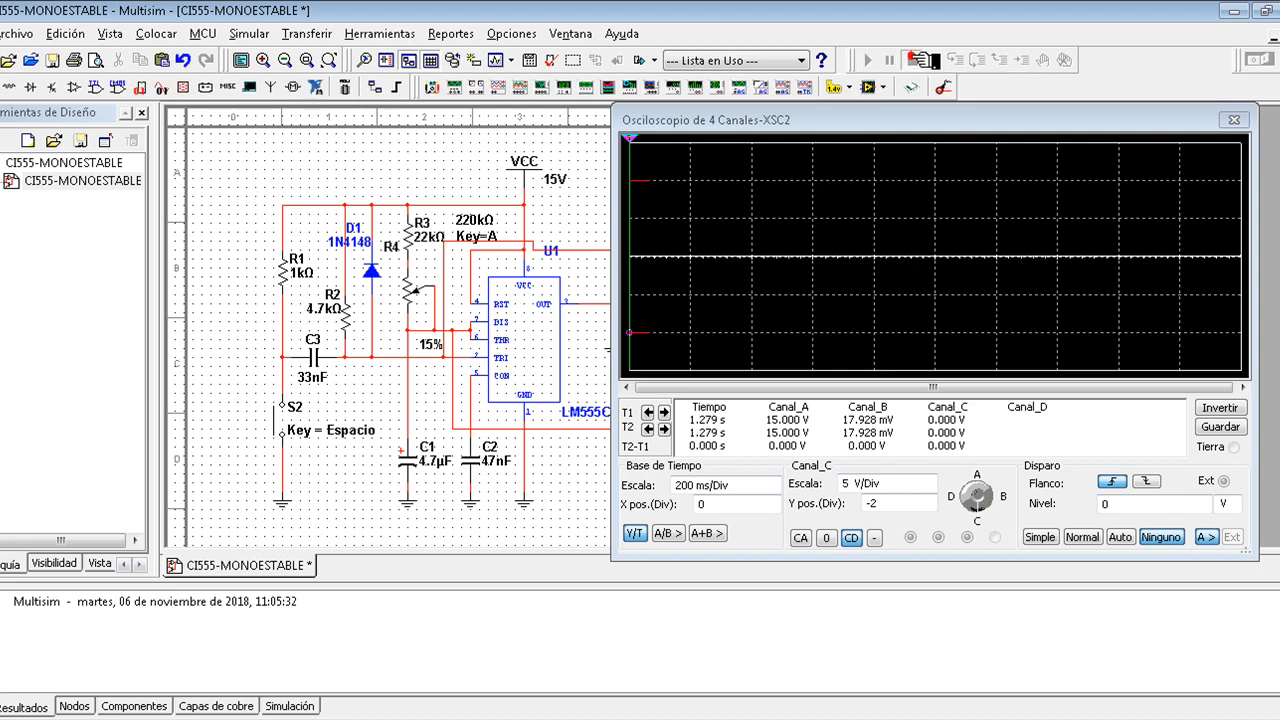
pyautogui.moveTo(812, 118); pyautogui.dragTo(840, 122)
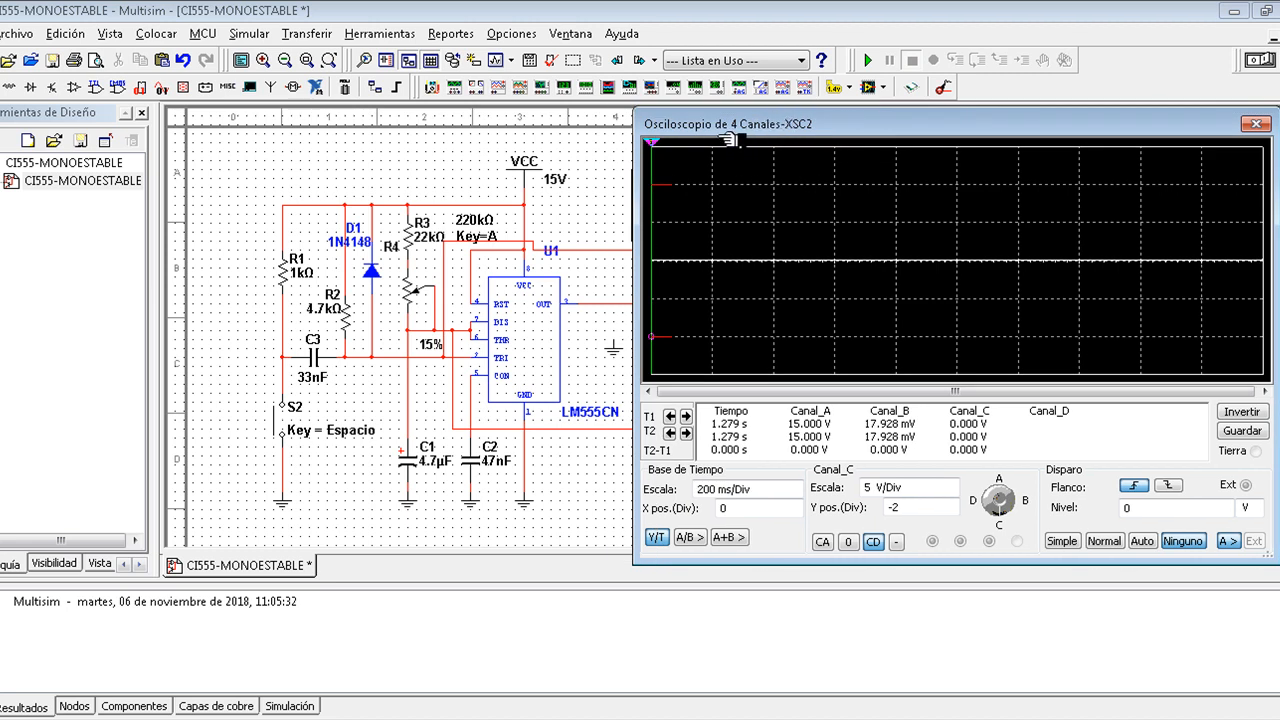
pyautogui.moveTo(855, 124); pyautogui.dragTo(828, 119)
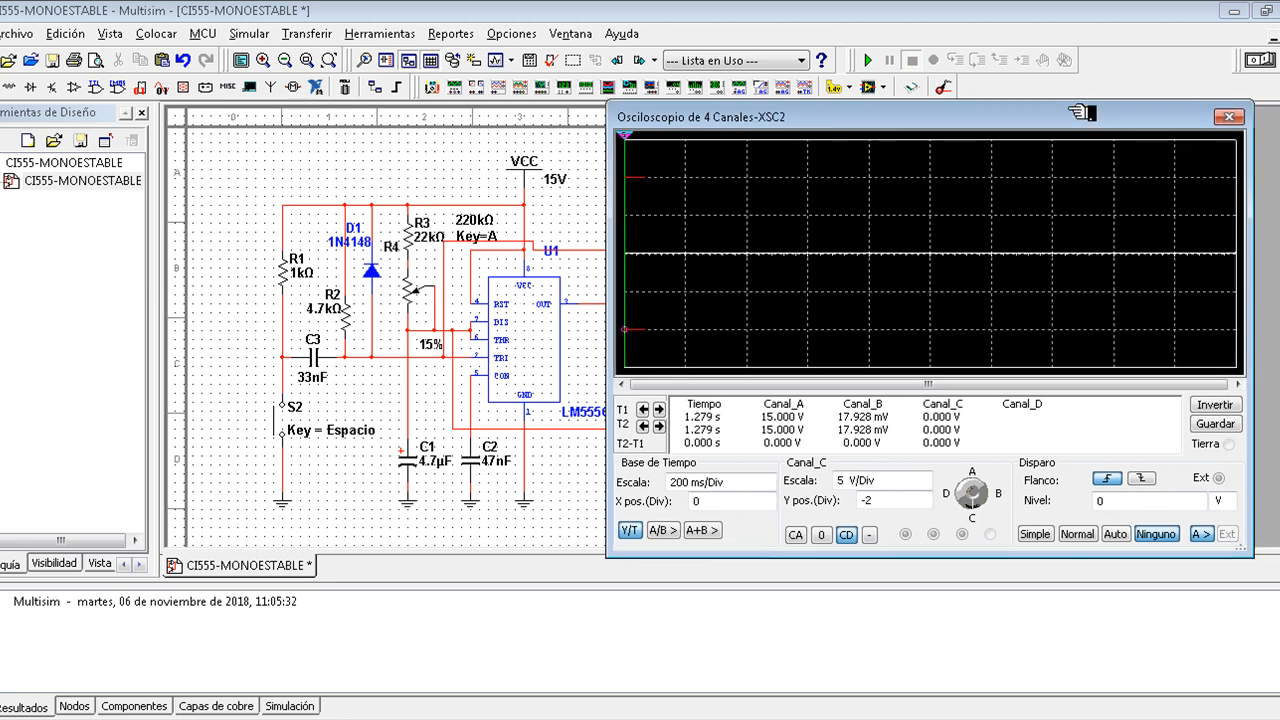